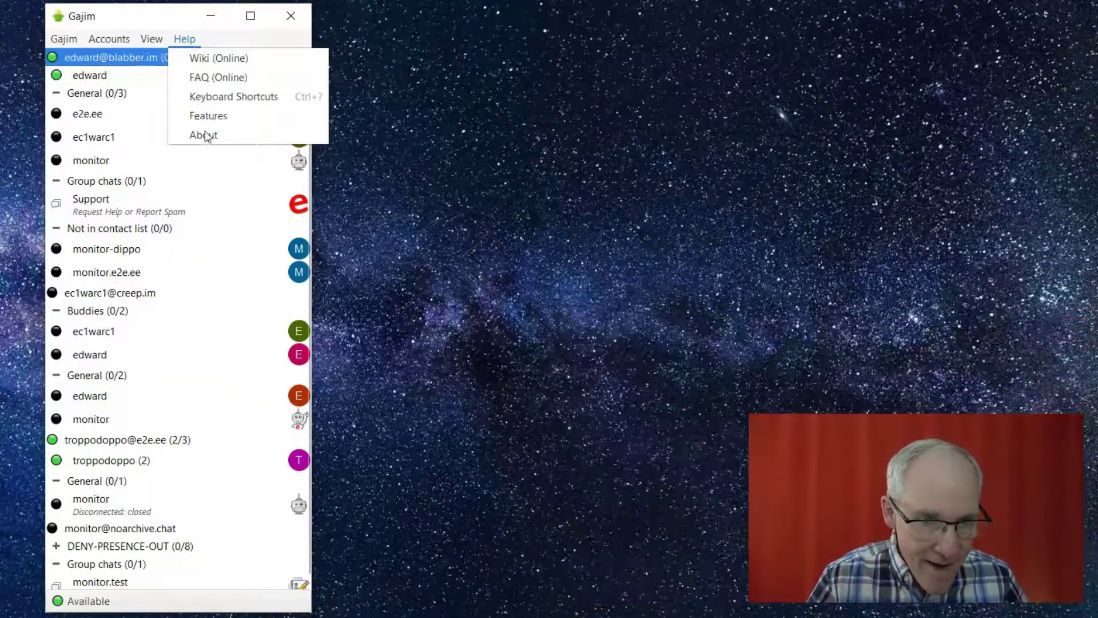
# Check Gajim's version information, then select the second and third accounts in the contact list.
pyautogui.click(204, 135)
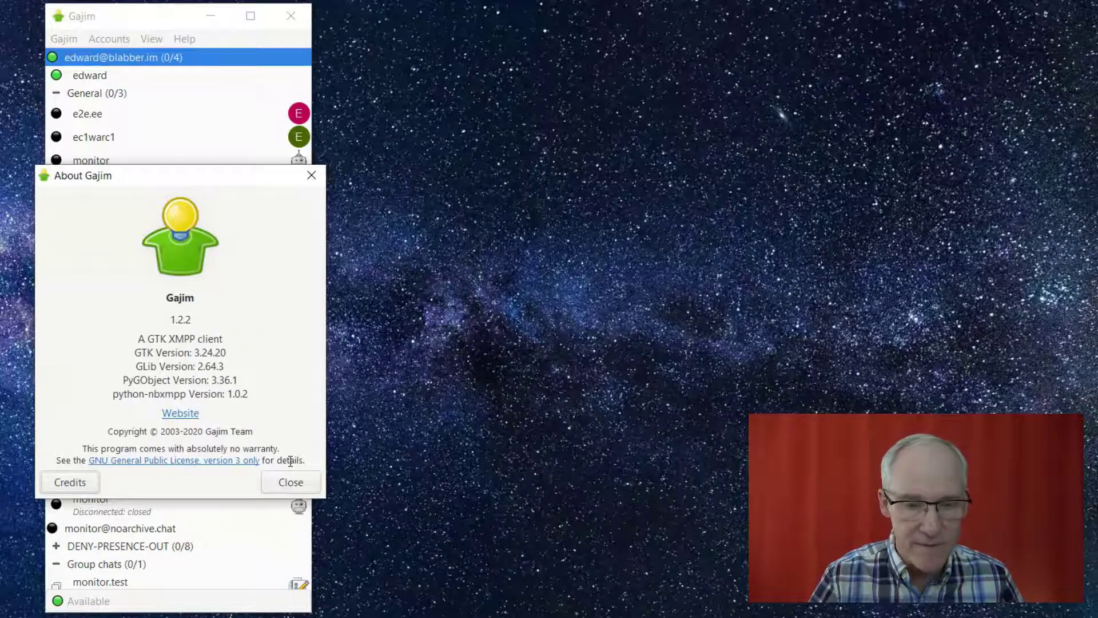
pyautogui.click(290, 482)
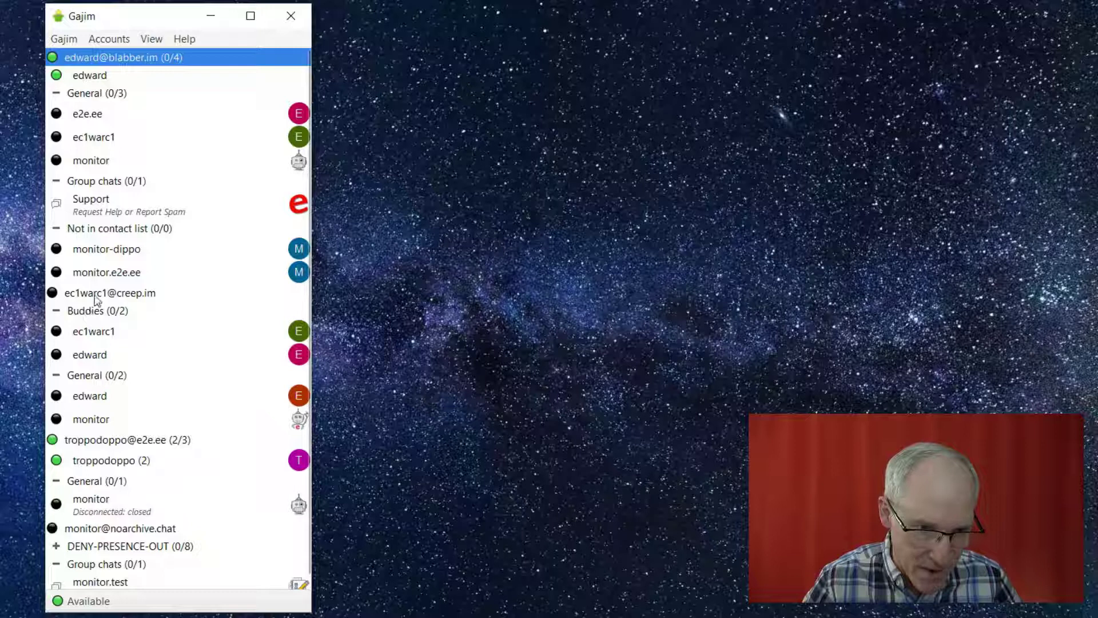
pyautogui.click(97, 297)
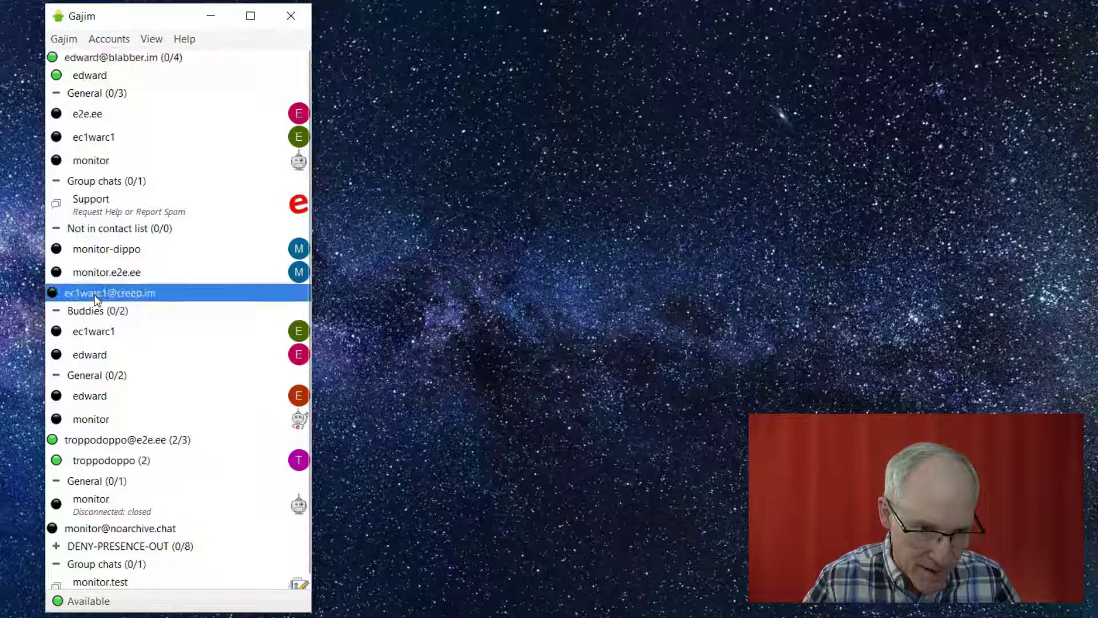
pyautogui.click(102, 439)
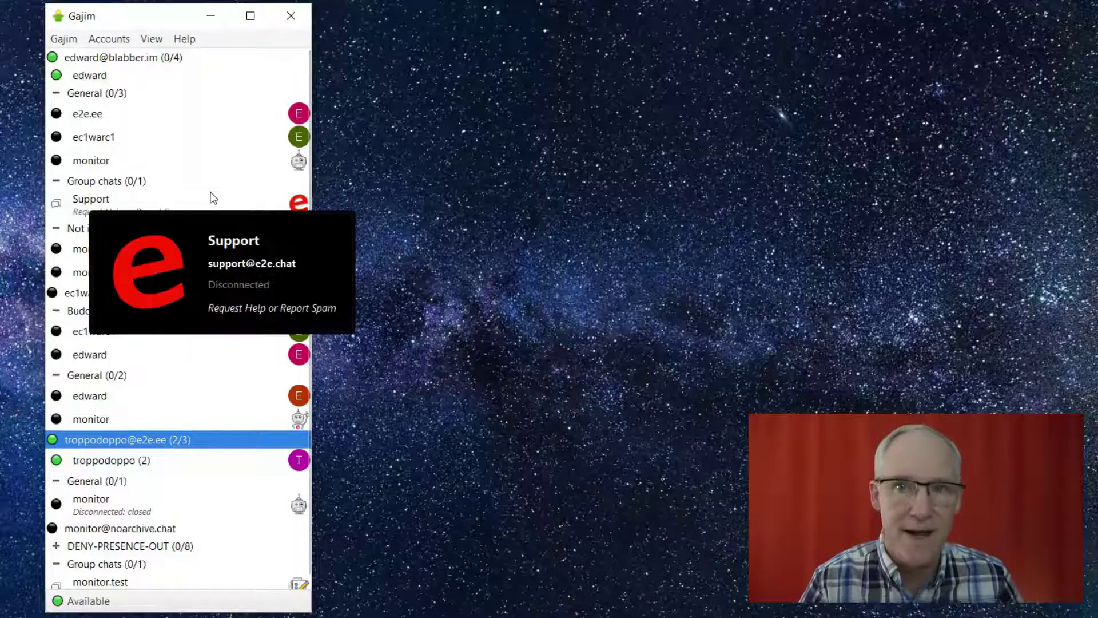
# Join the Support group chat from the Start / Join Chat window.
pyautogui.click(67, 39)
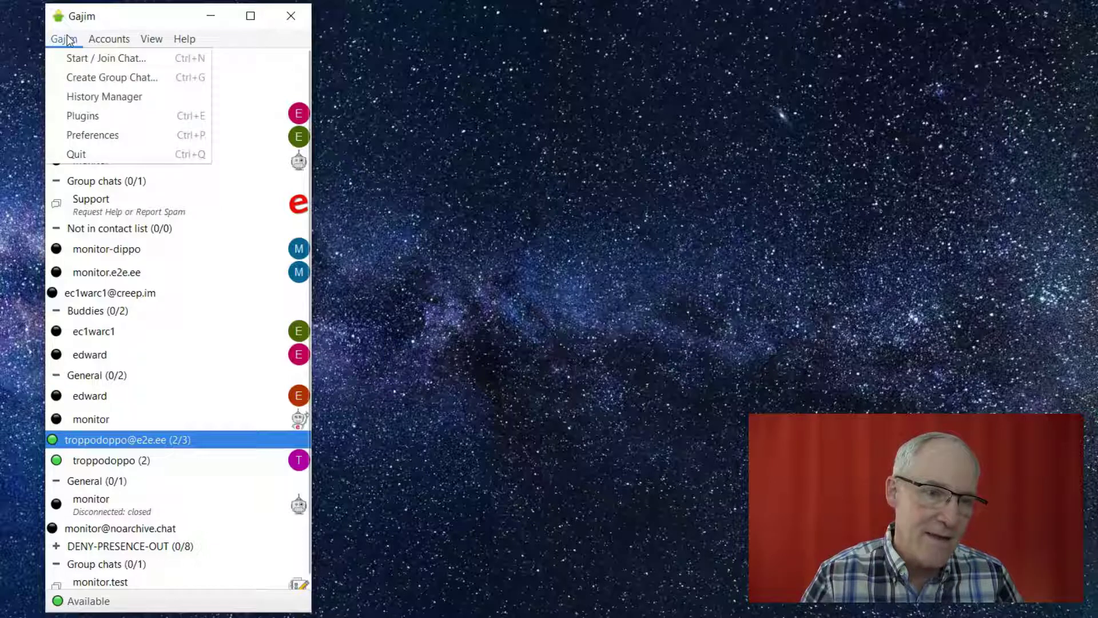
pyautogui.click(71, 64)
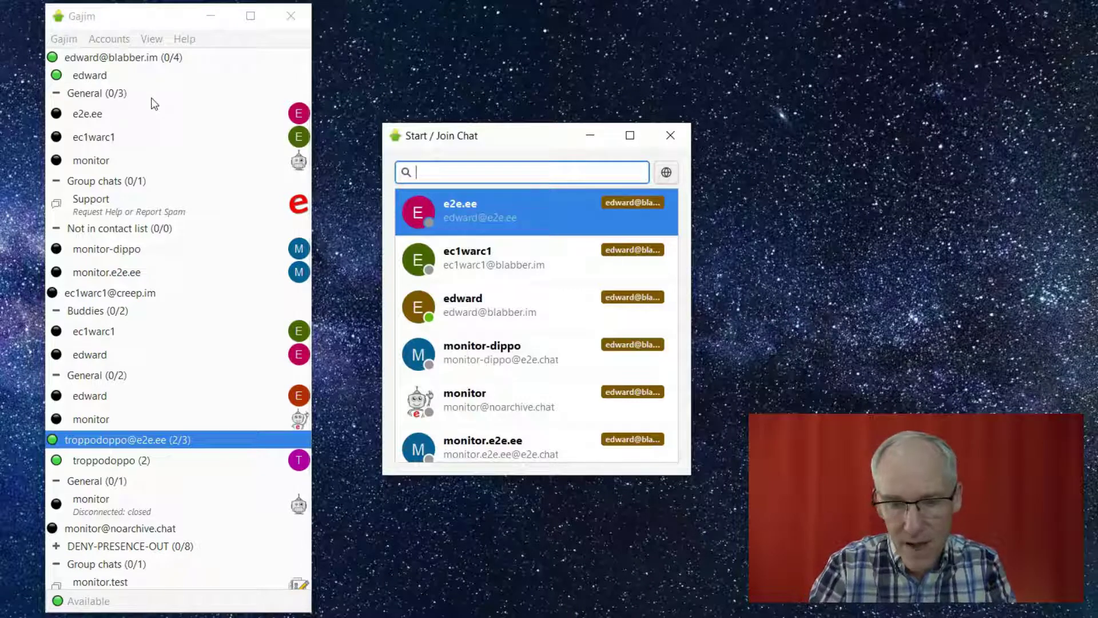
pyautogui.write('su')
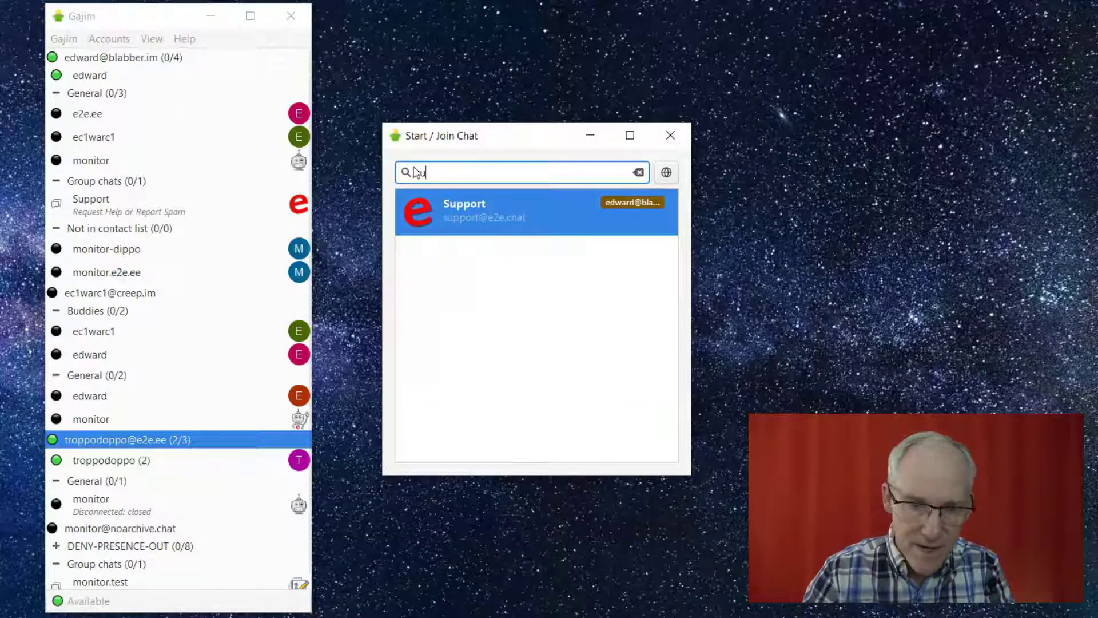
pyautogui.click(550, 204)
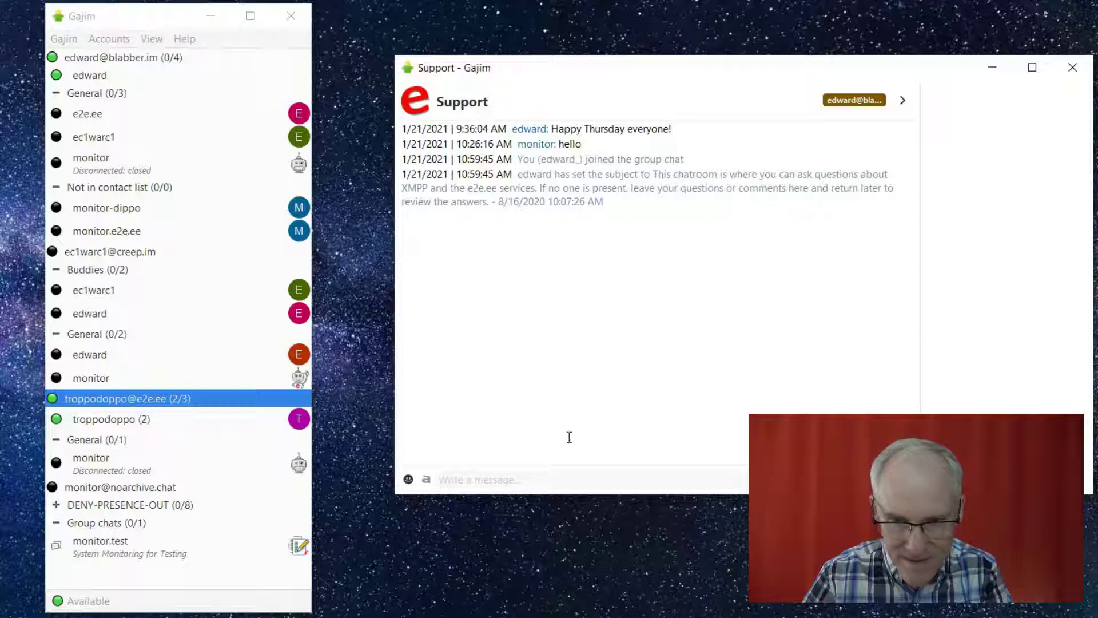
# Shift the Support window left, hide and reshow its side panel, then close it.
pyautogui.moveTo(626, 76); pyautogui.dragTo(571, 72)
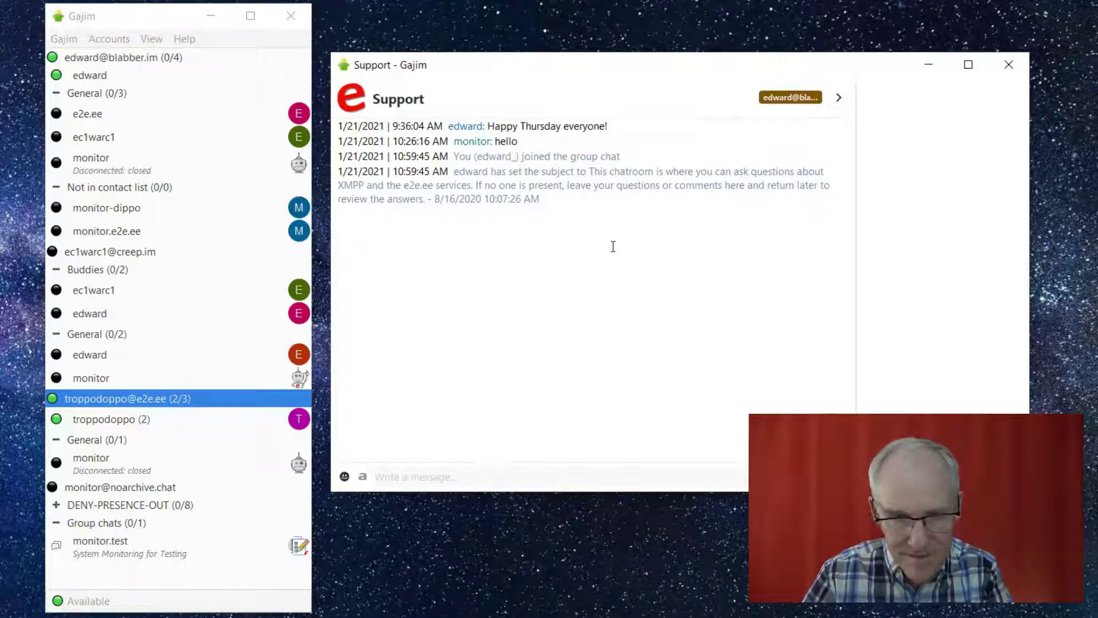
pyautogui.click(840, 97)
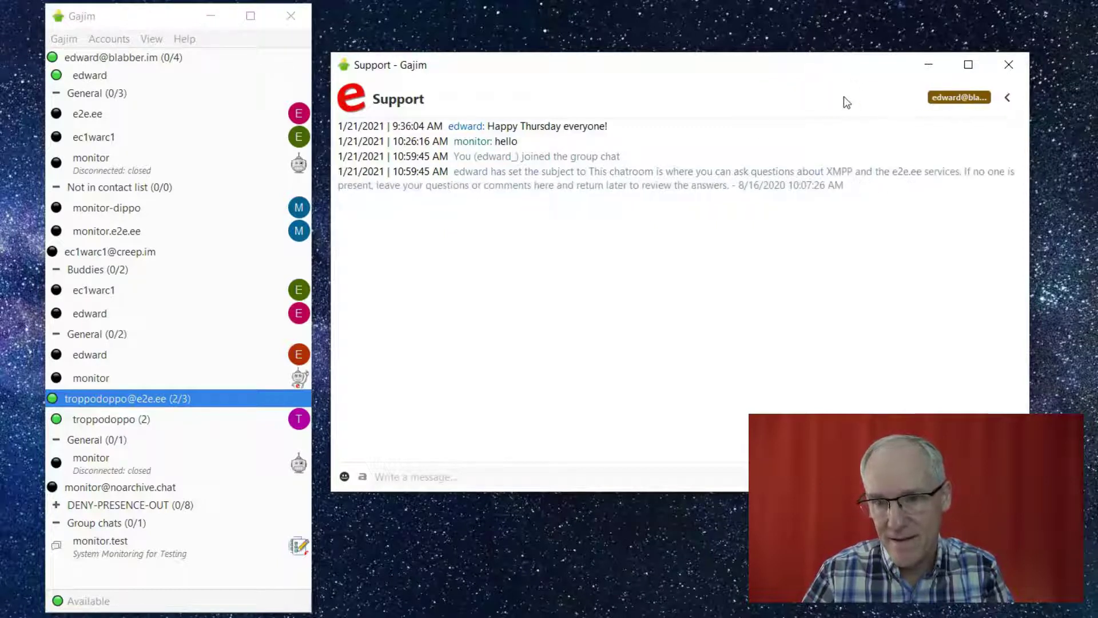
pyautogui.click(1008, 97)
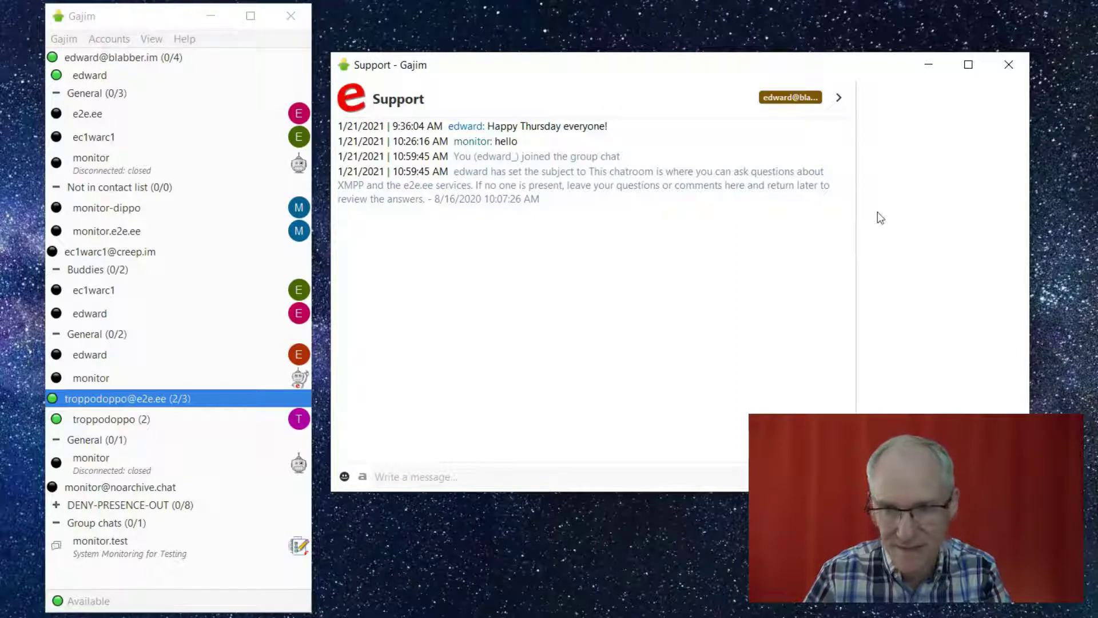
pyautogui.click(1008, 65)
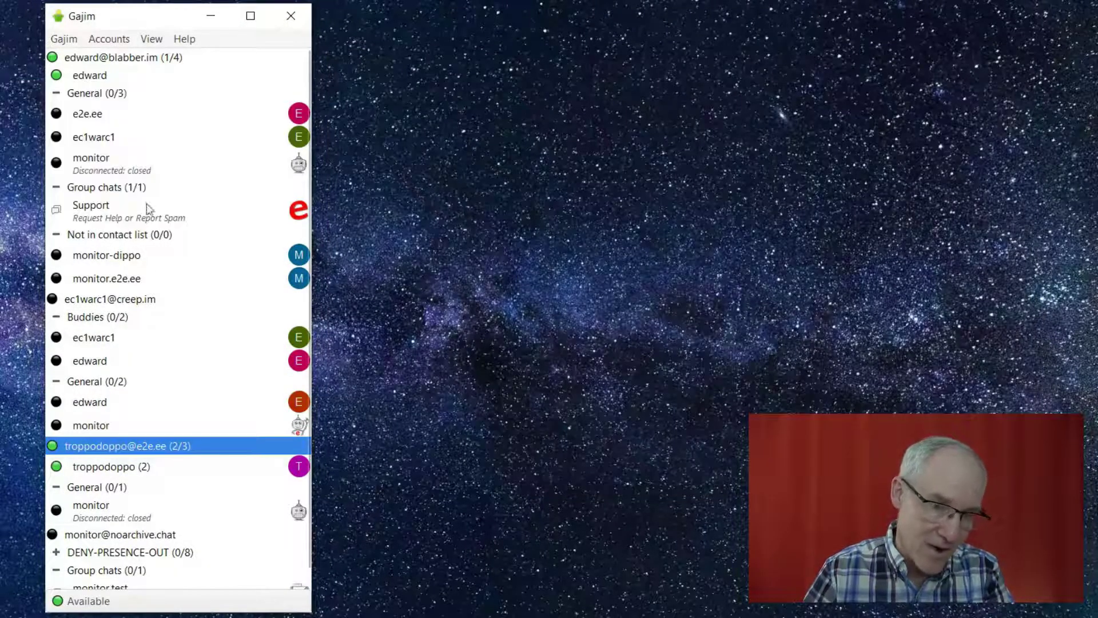
# Set the first account's status to Offline from its context menu.
pyautogui.click(151, 58)
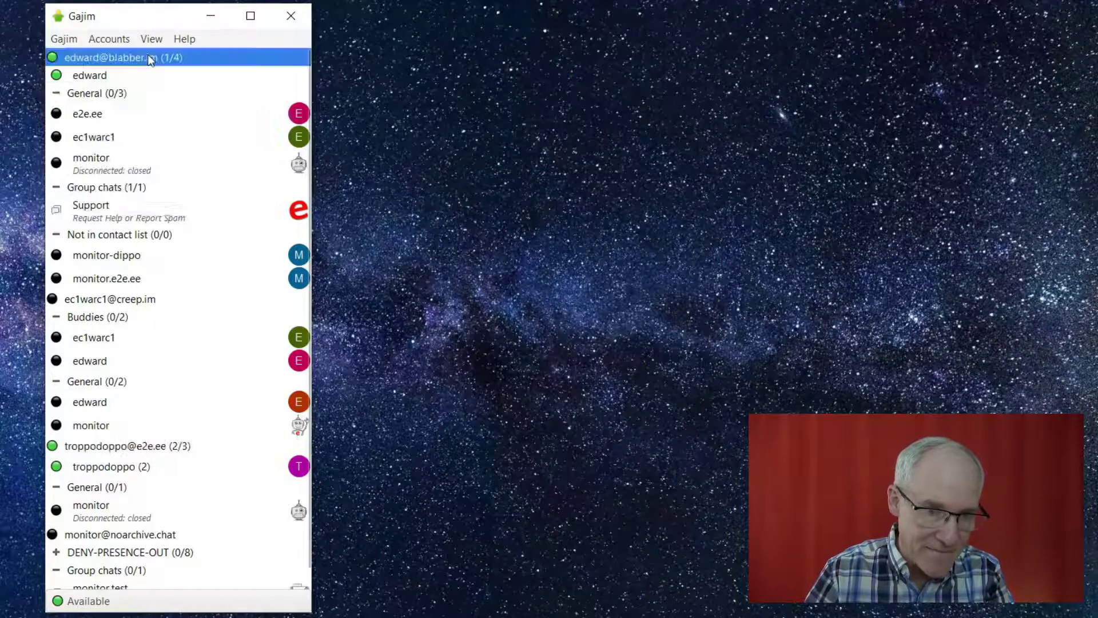
pyautogui.rightClick(150, 59)
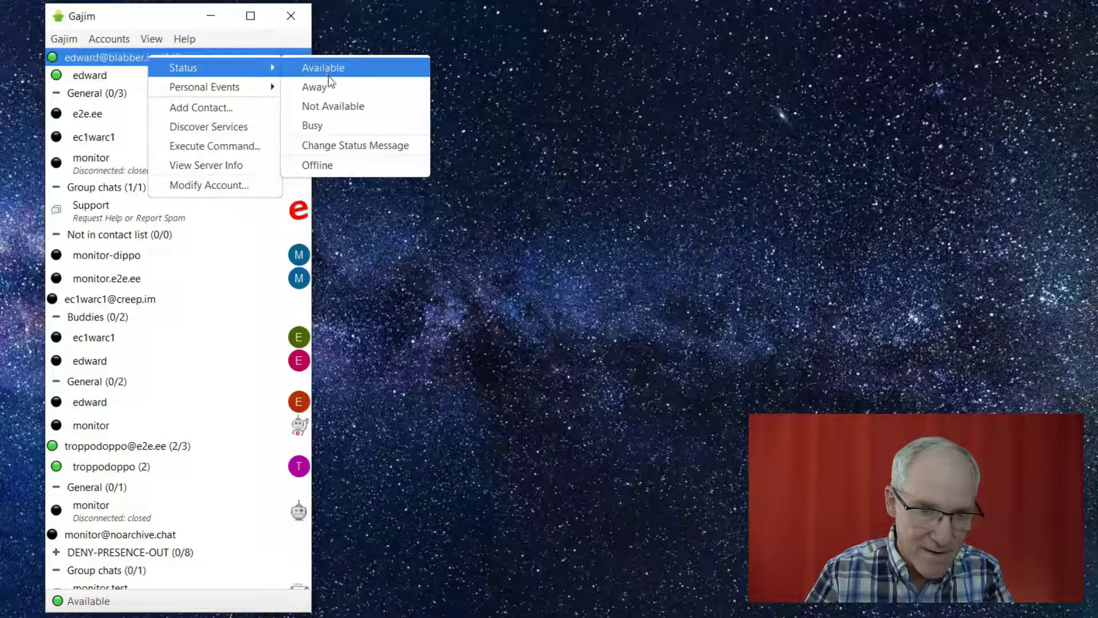
pyautogui.click(324, 165)
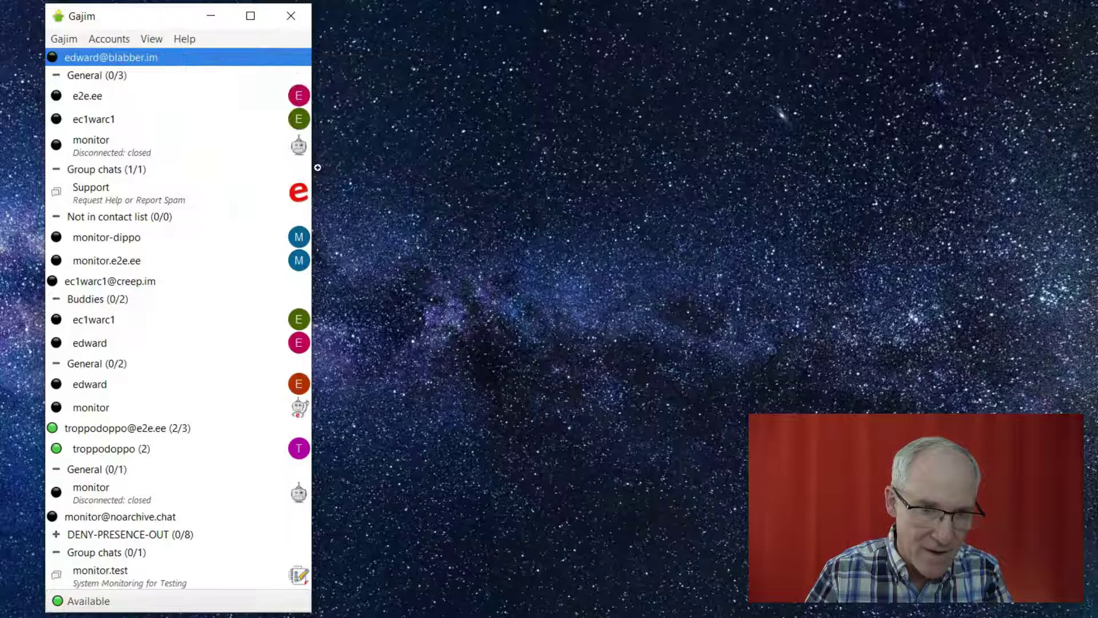
# Reopen Start / Join Chat, try joining Support, and return to the search results.
pyautogui.click(97, 429)
pyautogui.click(72, 40)
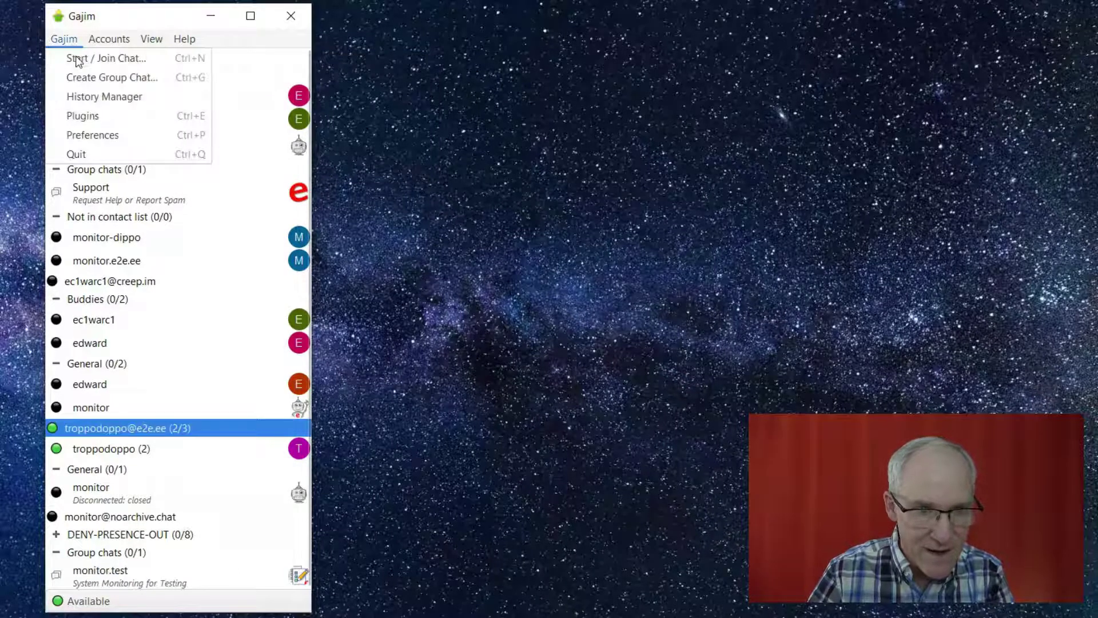
pyautogui.click(77, 59)
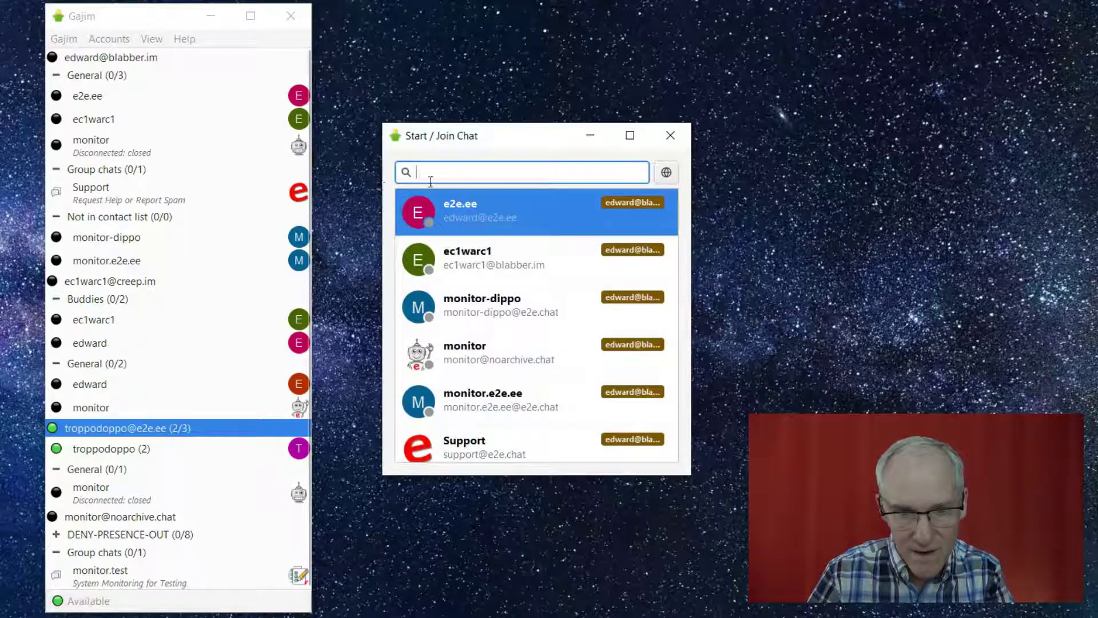
pyautogui.write('su')
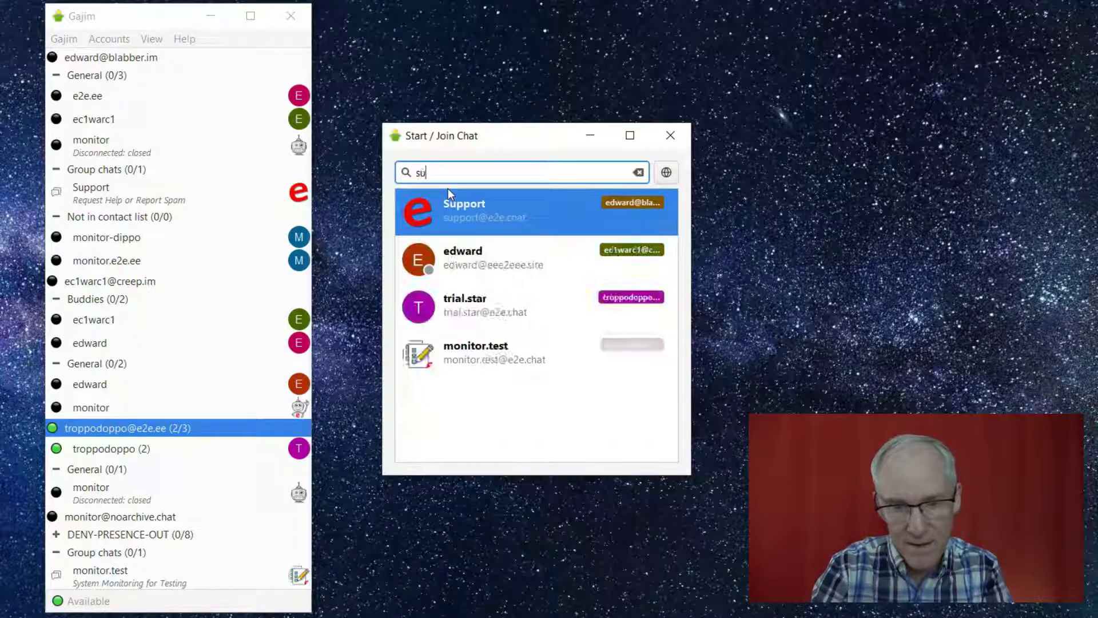
pyautogui.write('p')
pyautogui.doubleClick(492, 214)
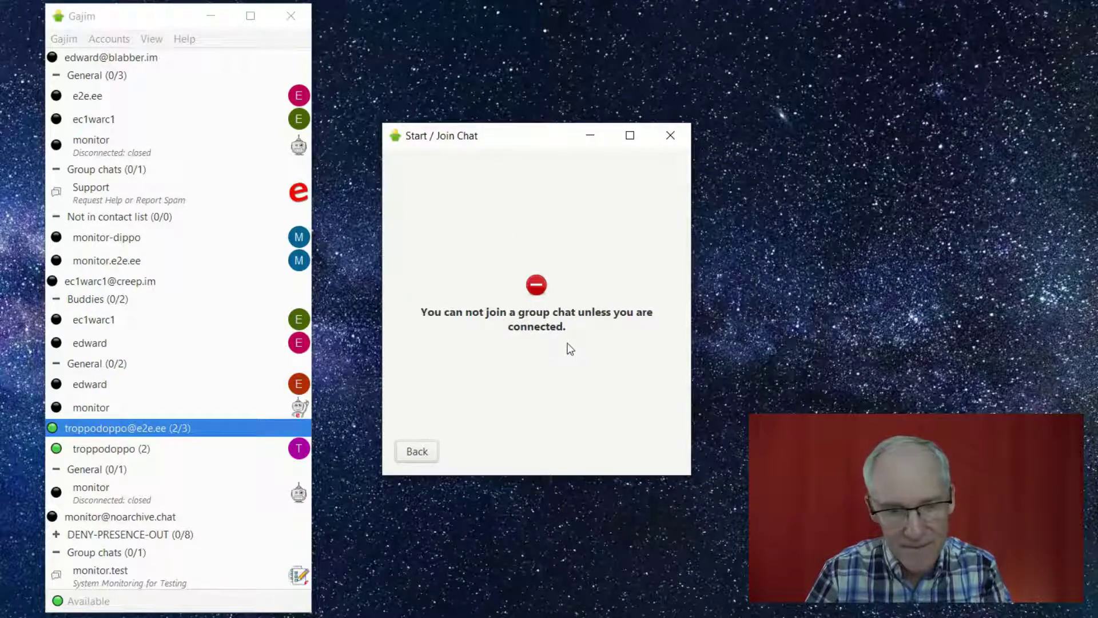
pyautogui.click(434, 451)
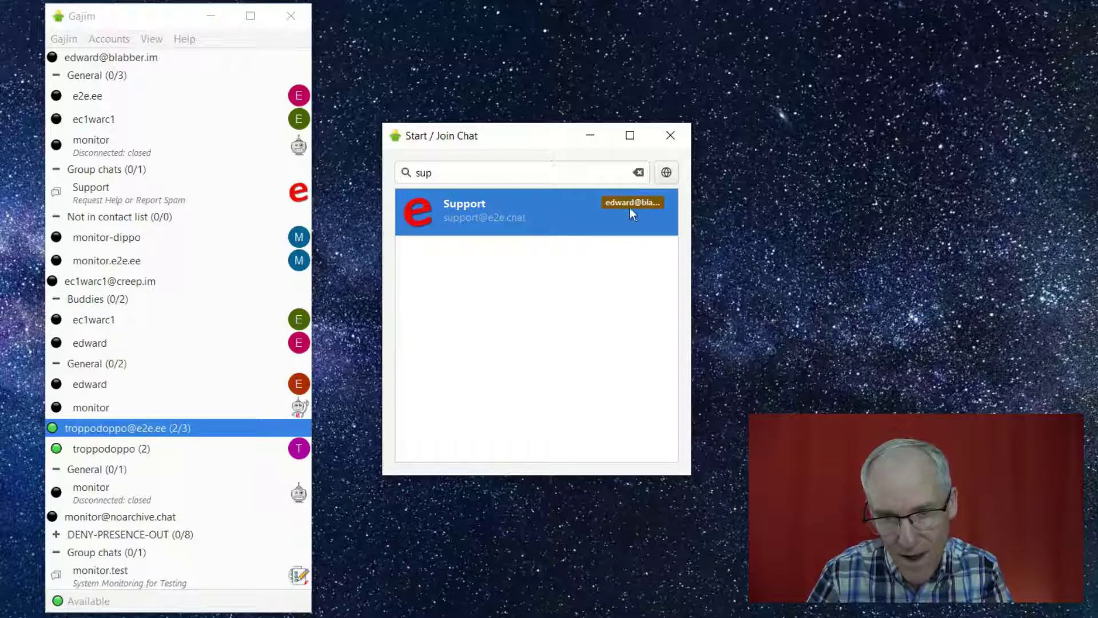
# Delete the 'sup' search text and close the Start / Join Chat window.
pyautogui.click(471, 174)
pyautogui.moveTo(470, 177); pyautogui.dragTo(390, 175)
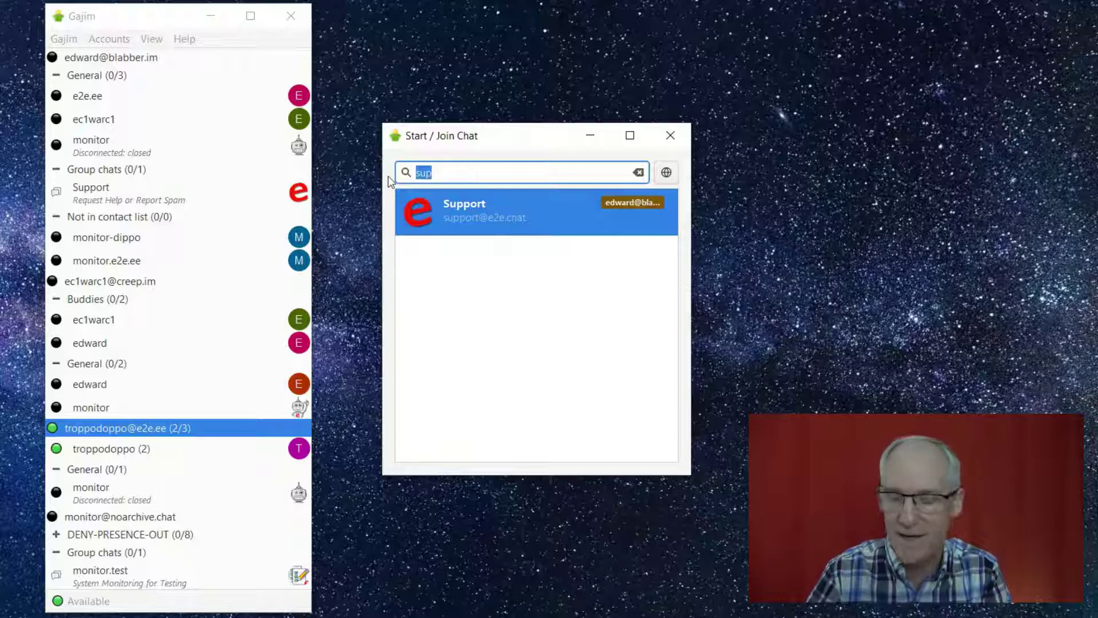
pyautogui.press('BackSpace')
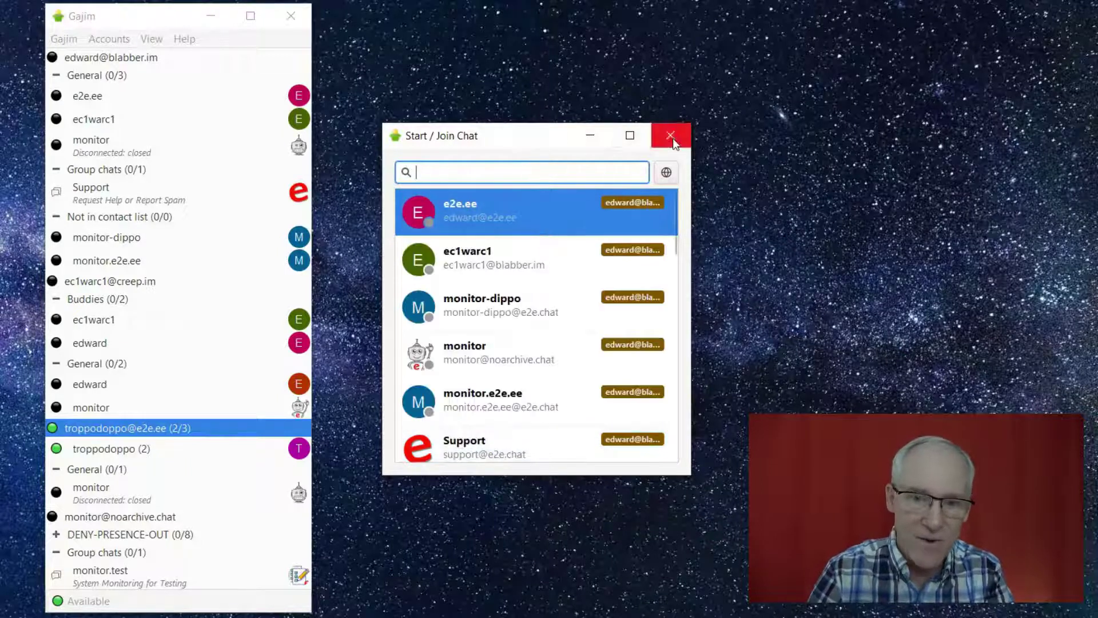
pyautogui.click(671, 137)
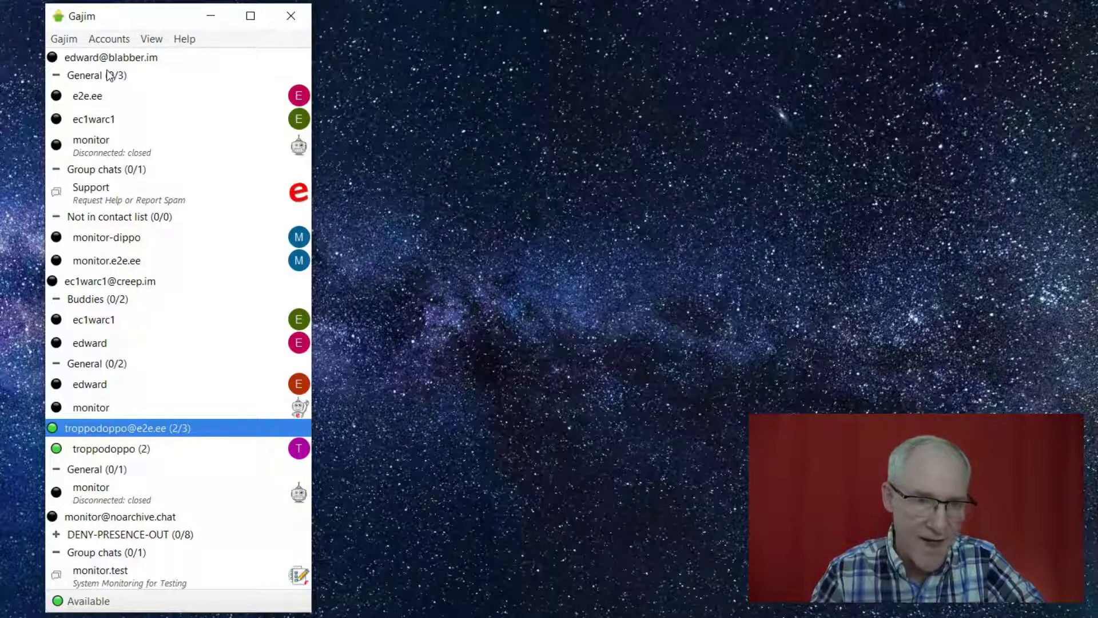
# Open the Gajim menu in the roster's menu bar.
pyautogui.click(77, 41)
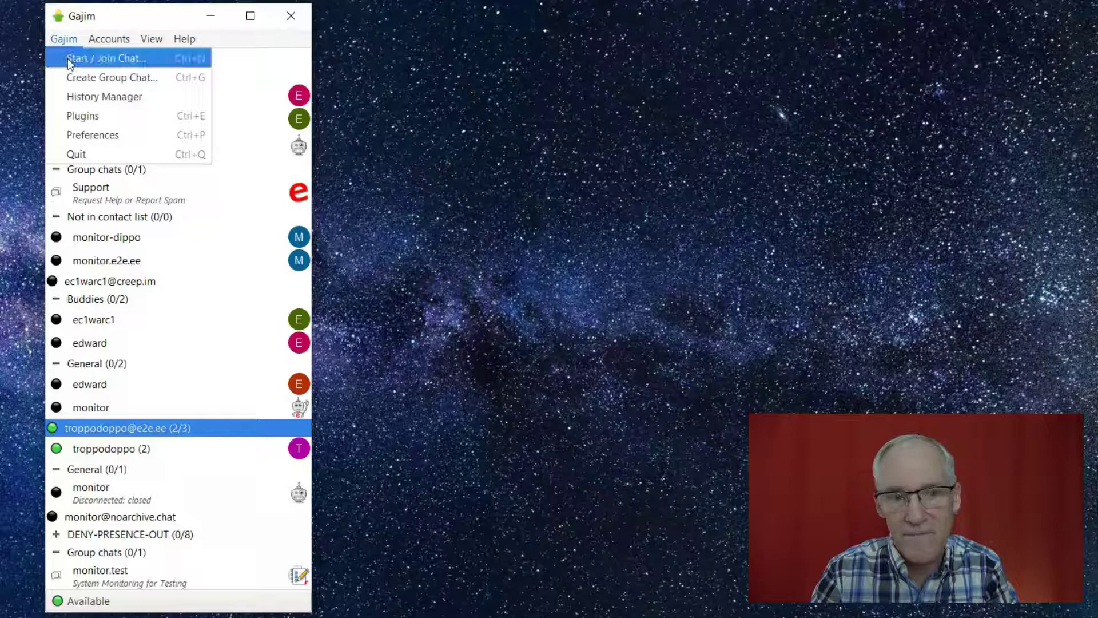
pyautogui.click(67, 59)
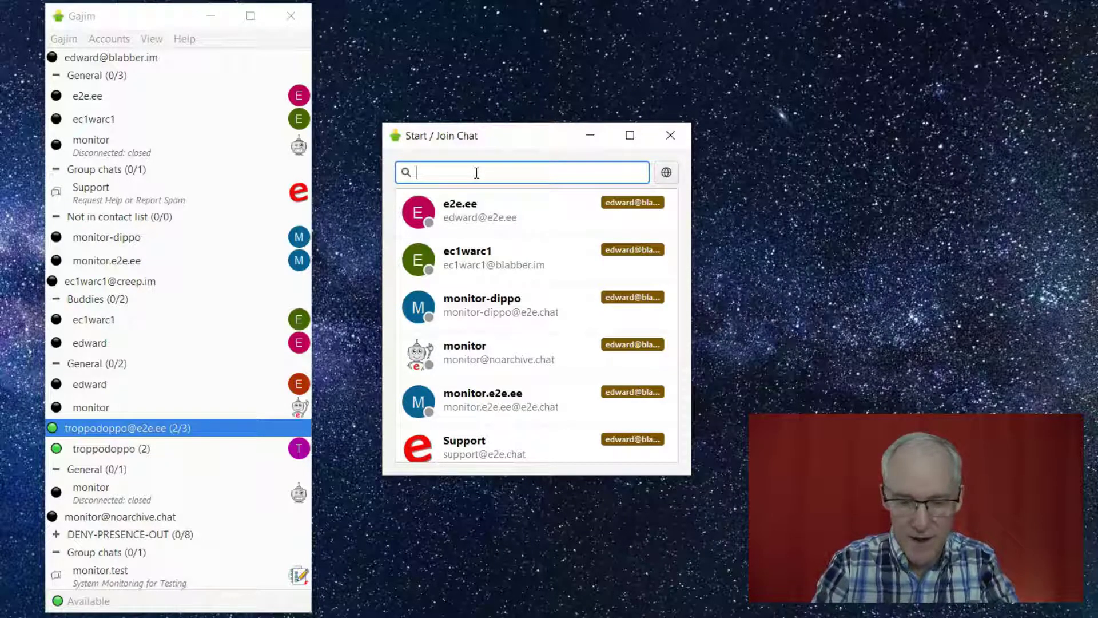
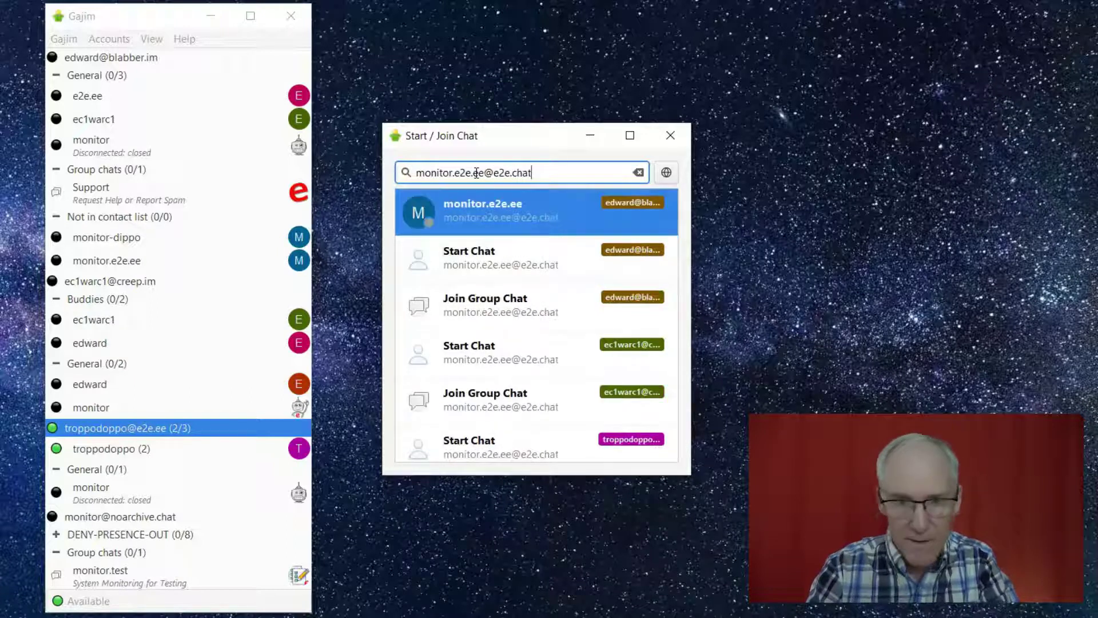
pyautogui.press('Return')
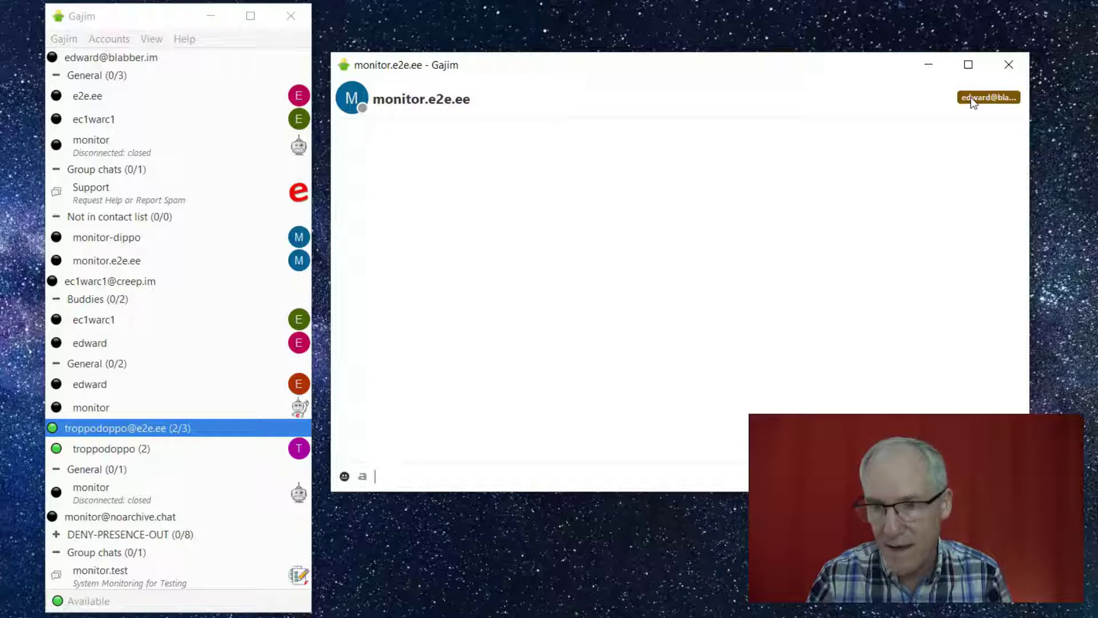
pyautogui.click(1009, 64)
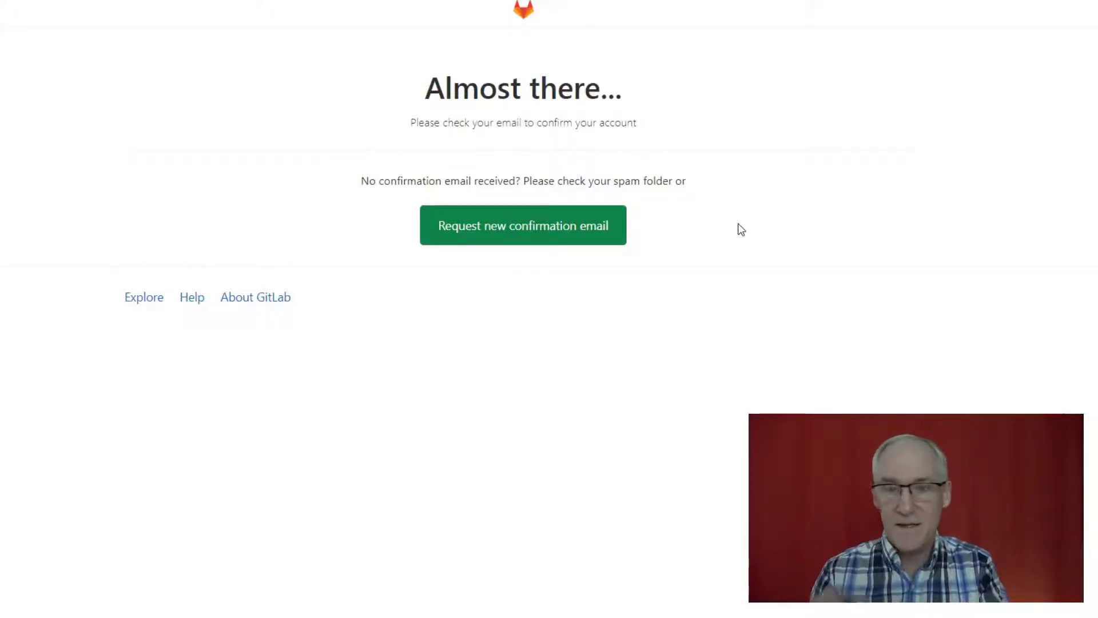
# Switch from the GitLab confirmation page back to Gajim's contact list with Alt+Tab.
pyautogui.hotkey('alt', 'Tab')
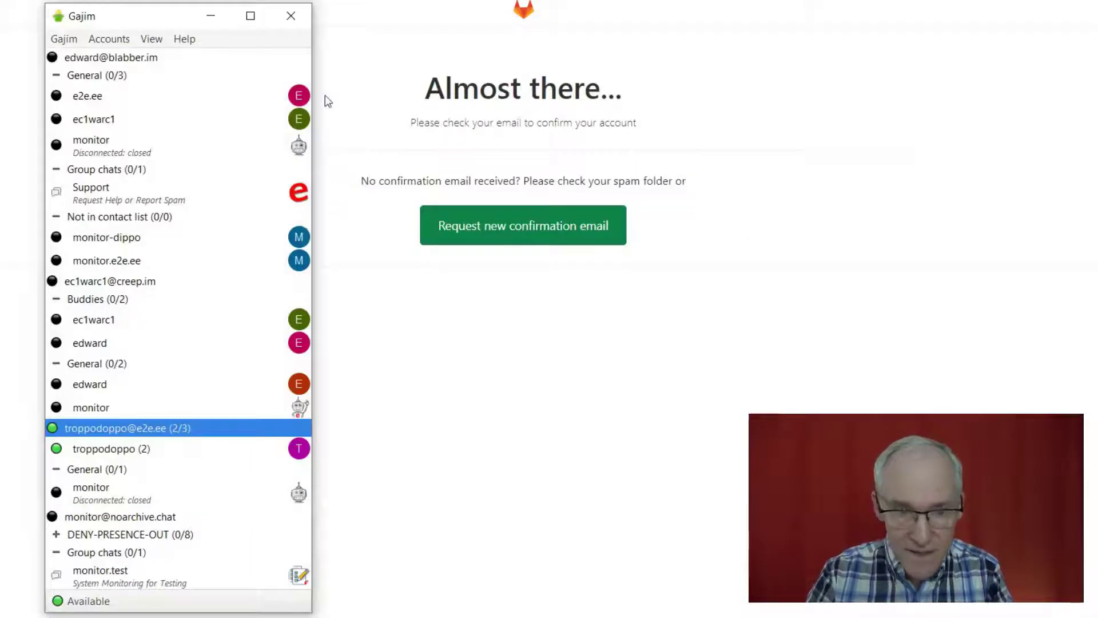
# Discover the e2e.ee account's services and open the Multi-User Chatrooms room list.
pyautogui.click(123, 44)
pyautogui.moveTo(155, 116)
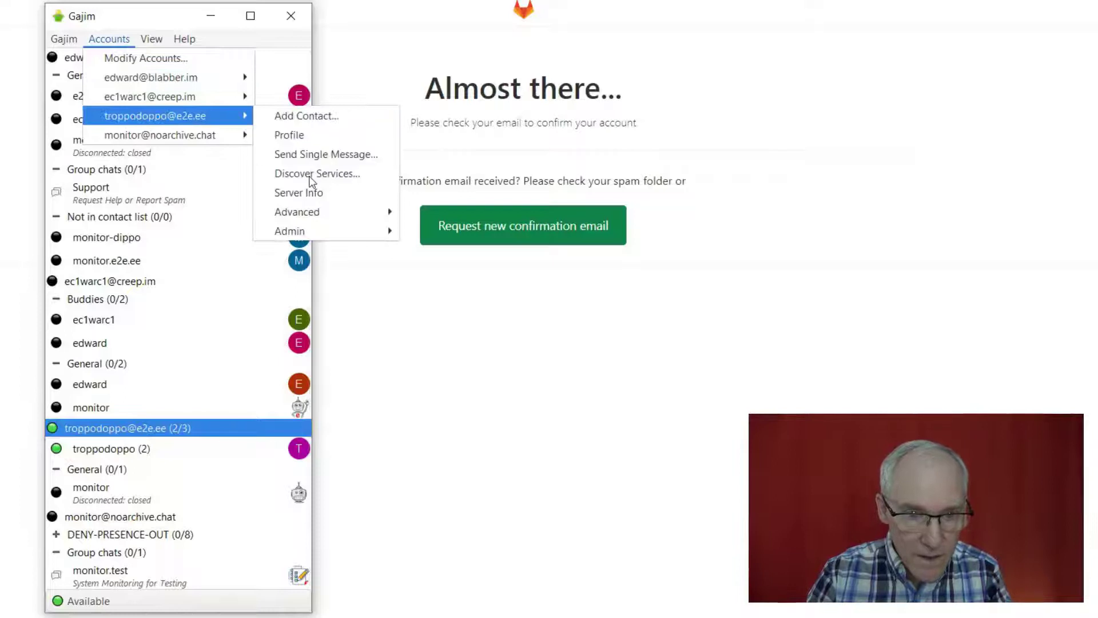
pyautogui.click(311, 175)
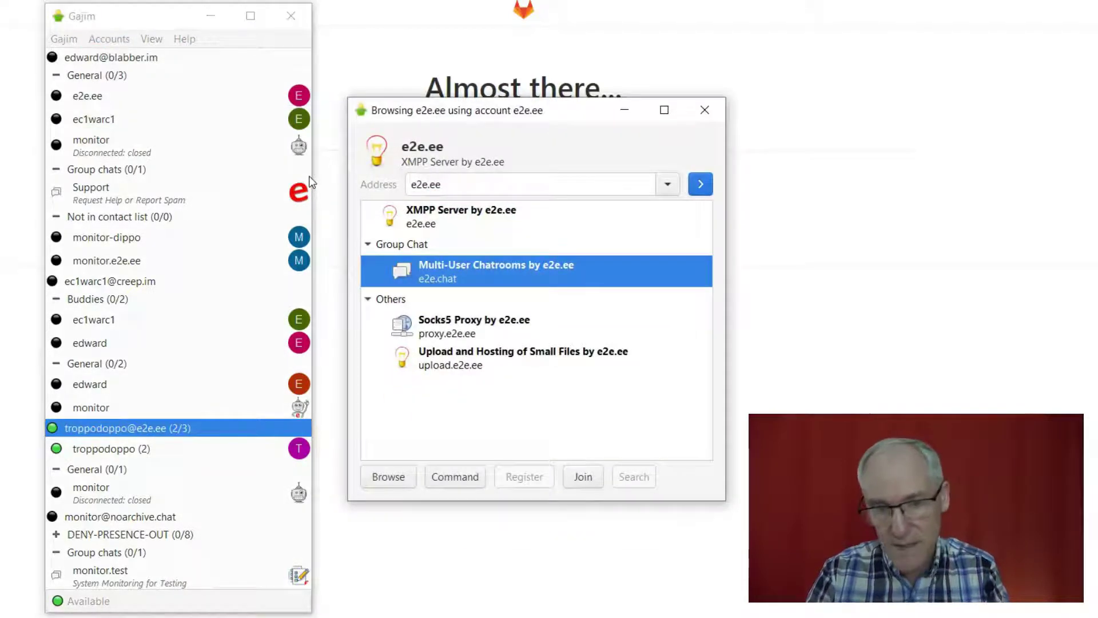
pyautogui.doubleClick(458, 277)
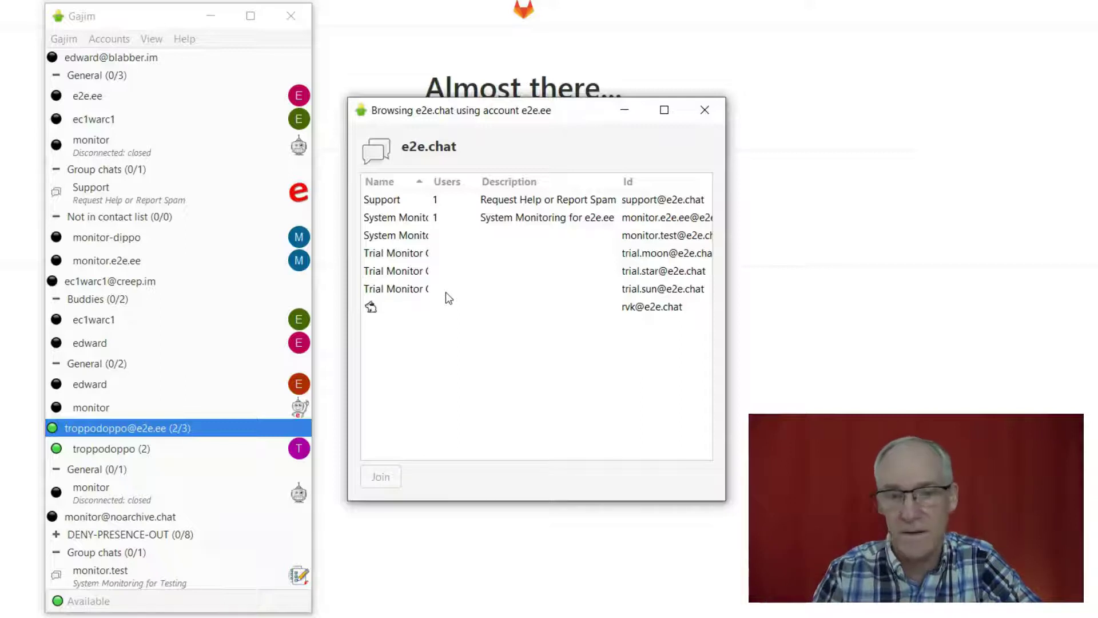
# Join the Support room from the e2e.chat list, leaving it stuck on 'Joining...'.
pyautogui.click(419, 204)
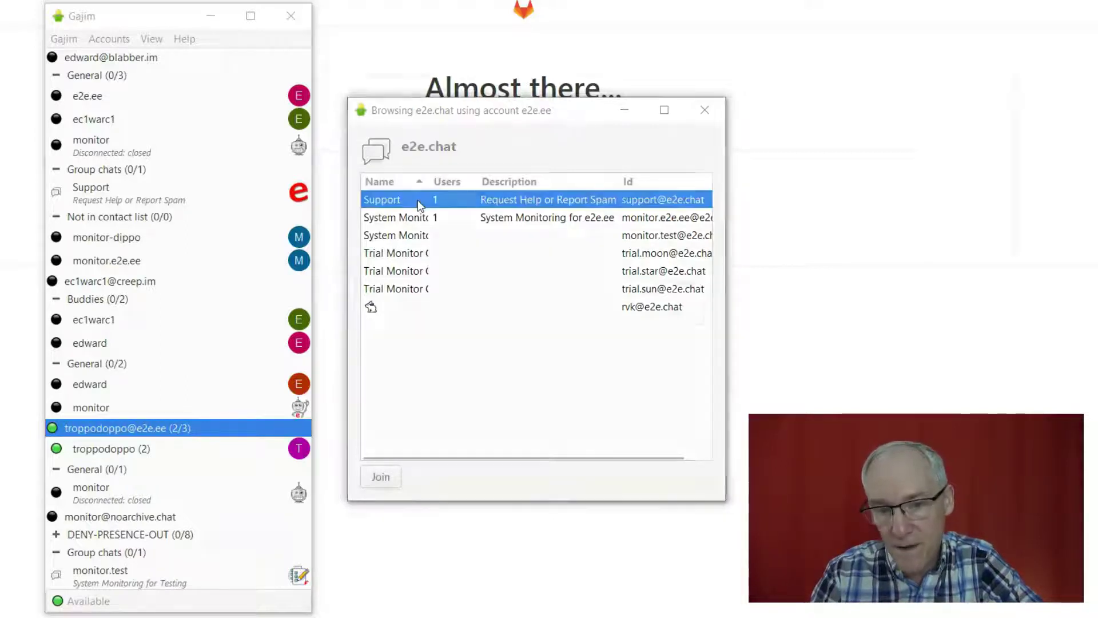
pyautogui.doubleClick(418, 200)
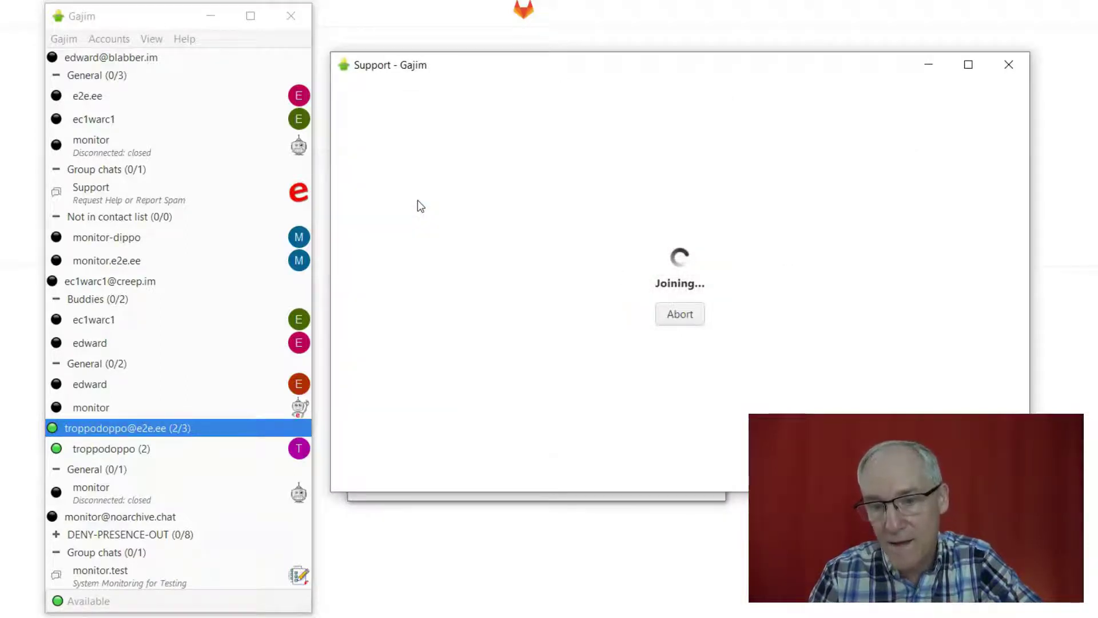